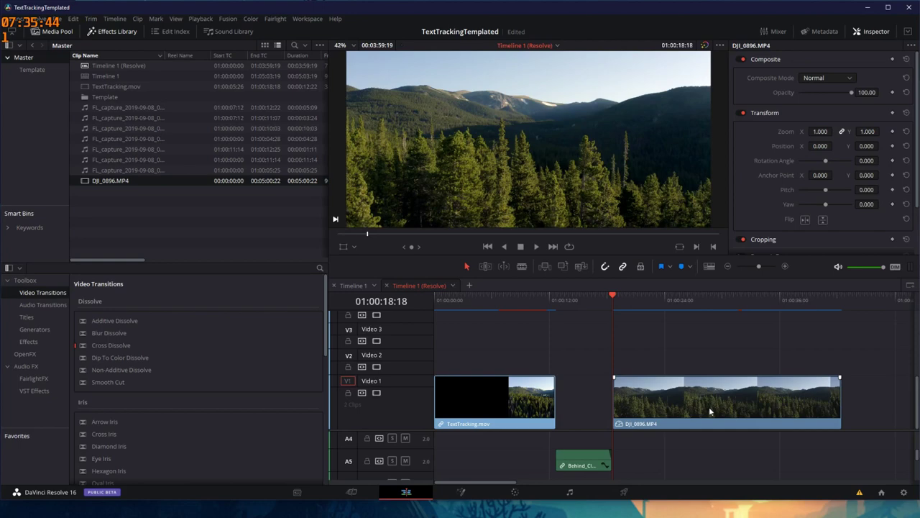
Preview the drone footage and convert the DJI_0896 clip into Fusion Clip 1
left_click_drag(612, 295, 615, 344)
mouse_move(616, 295)
left_mouse_down()
mouse_move(670, 297)
mouse_move(612, 297)
left_mouse_up()
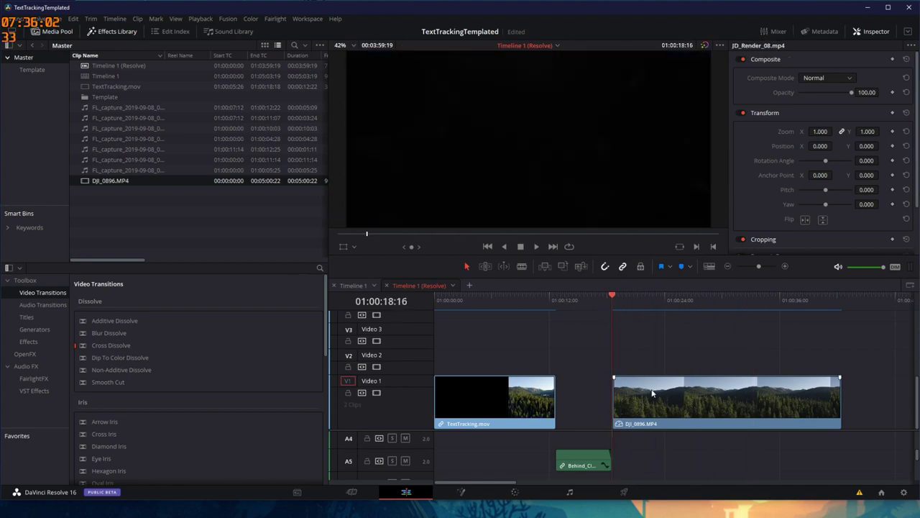
left_click(652, 392)
left_click(627, 299)
right_click(669, 391)
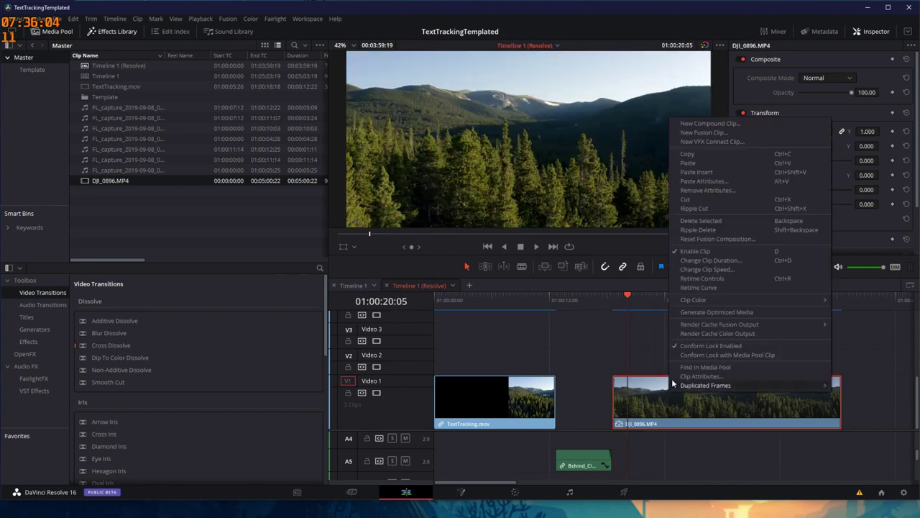
left_click(721, 133)
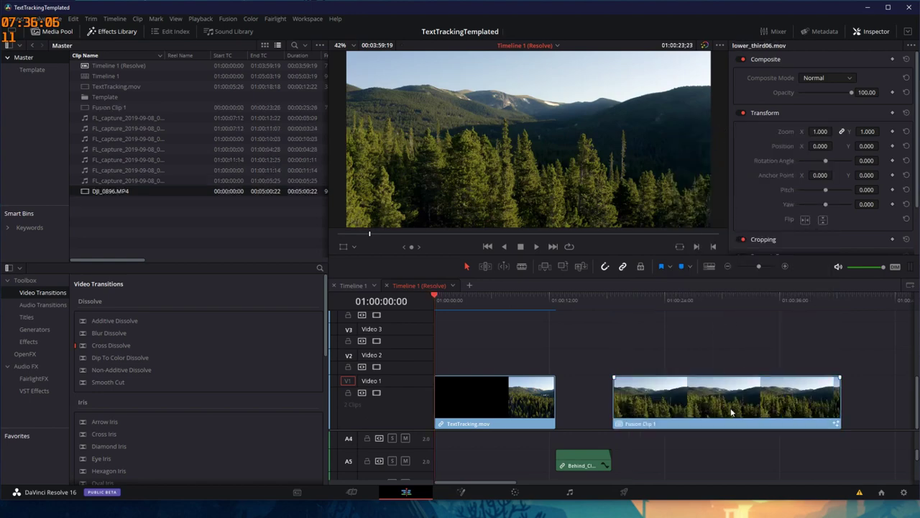
Open Fusion Clip 1 on the Fusion page and spread the MediaIn1 and MediaOut1 nodes apart
key("space")
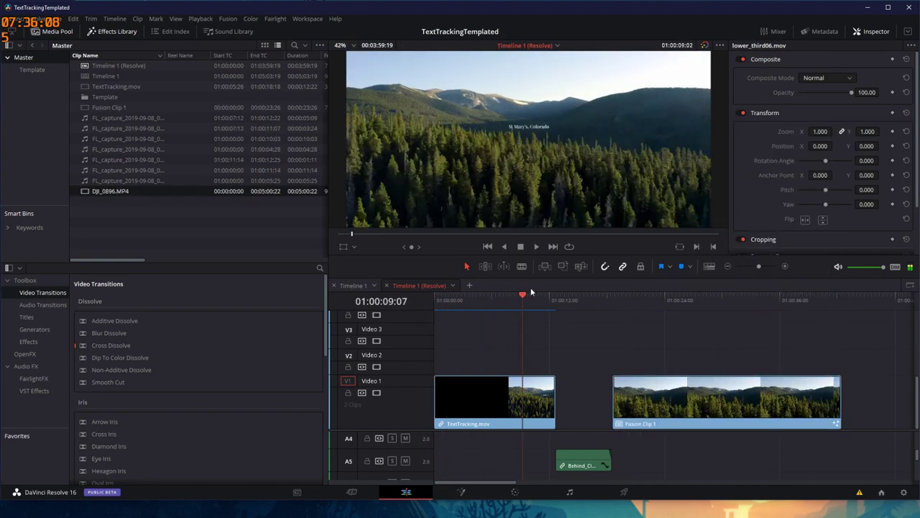
left_click(634, 299)
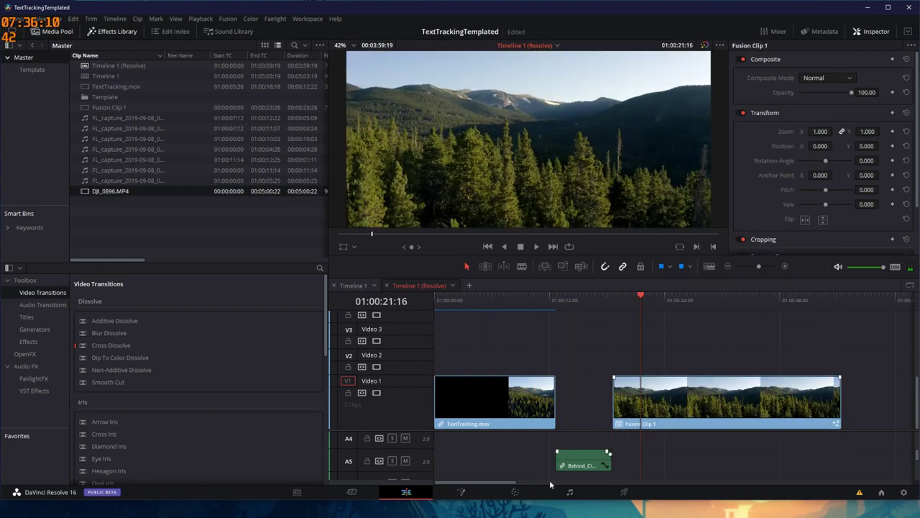
left_click(462, 493)
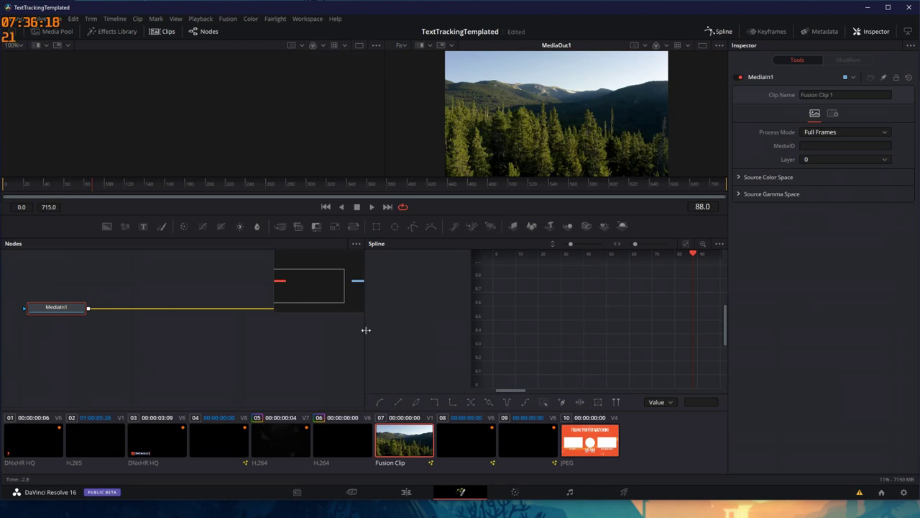
left_click_drag(383, 328, 620, 328)
left_click_drag(430, 308, 528, 320)
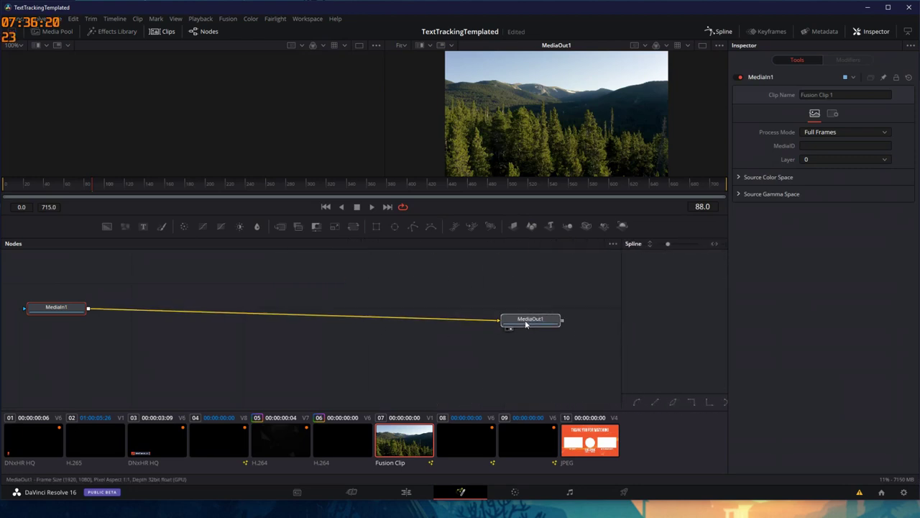
left_click_drag(57, 309, 132, 324)
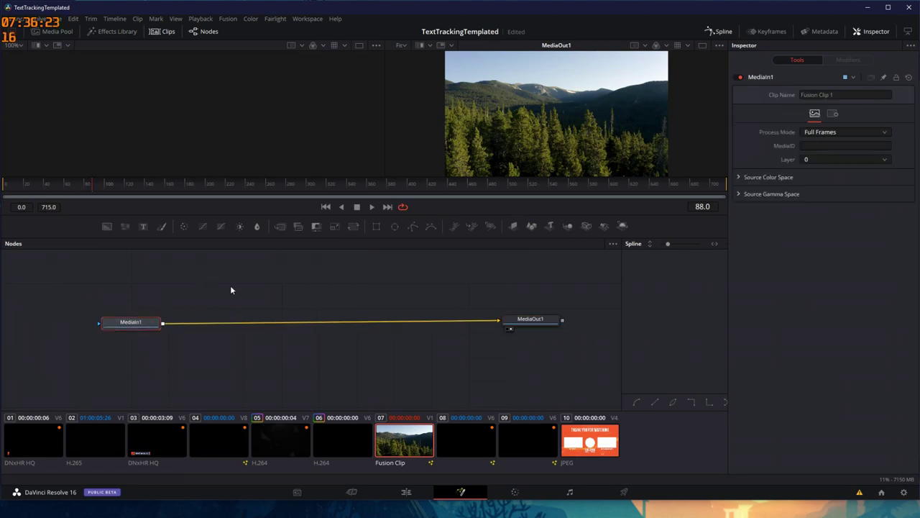
key("shift+space")
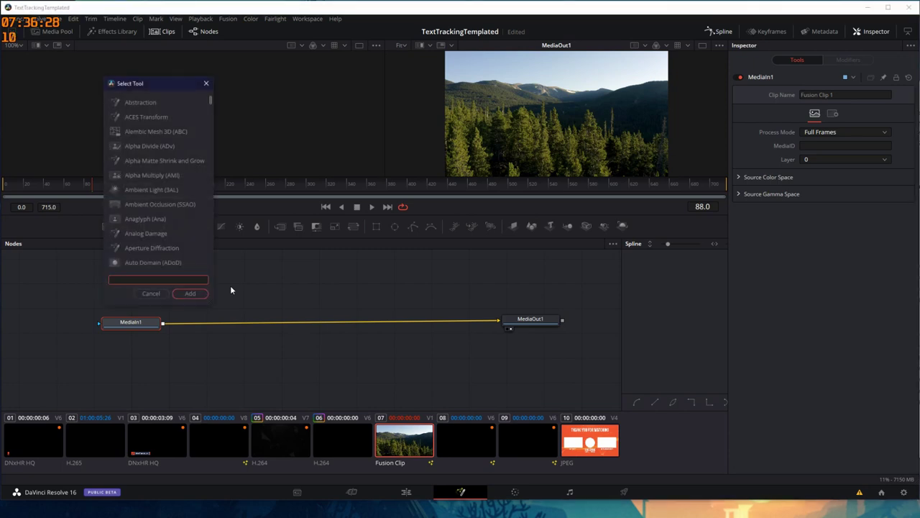
Search the tools for 'track' and add a Tracker node instead of the Planar Tracker
type("track")
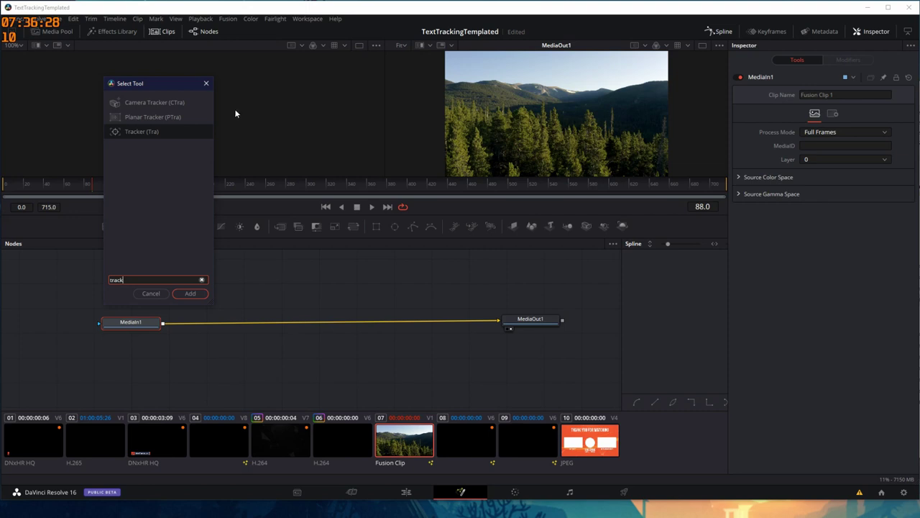
left_click(146, 117)
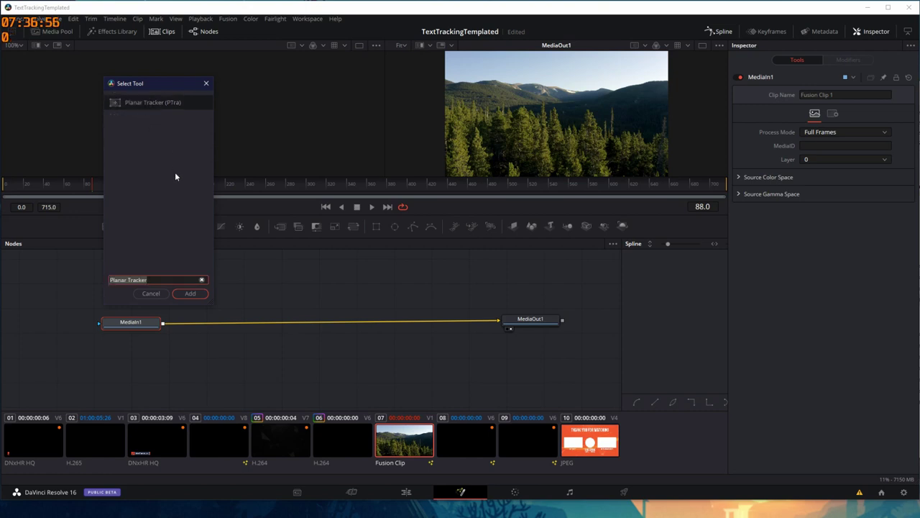
key("ctrl+a")
key("BackSpace")
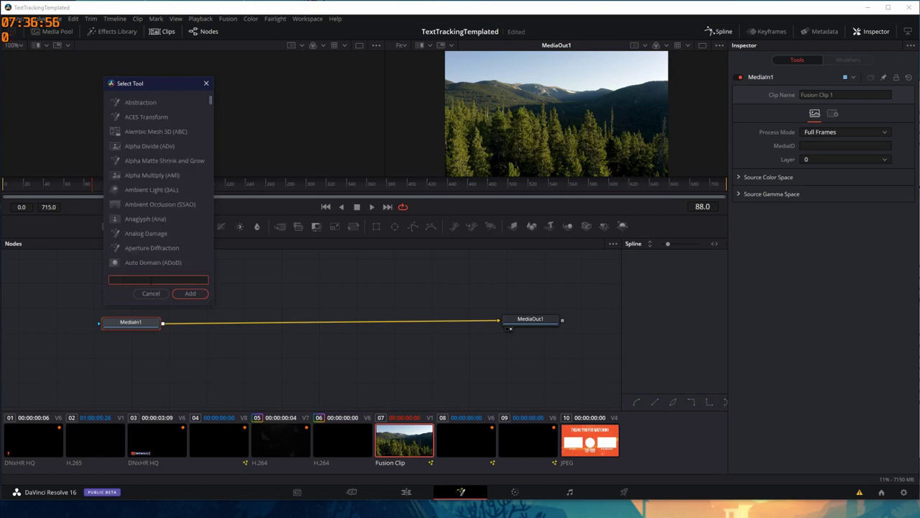
type("track")
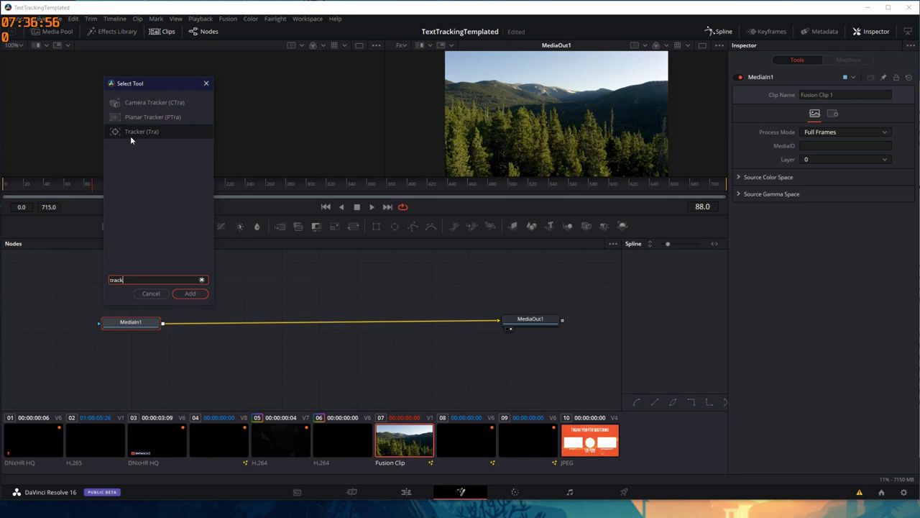
left_click(191, 296)
Link Tracker1 between MediaIn1 and MediaOut1, put Tracker 1 on the trees, and add Tracker 2
left_click_drag(201, 322, 298, 322)
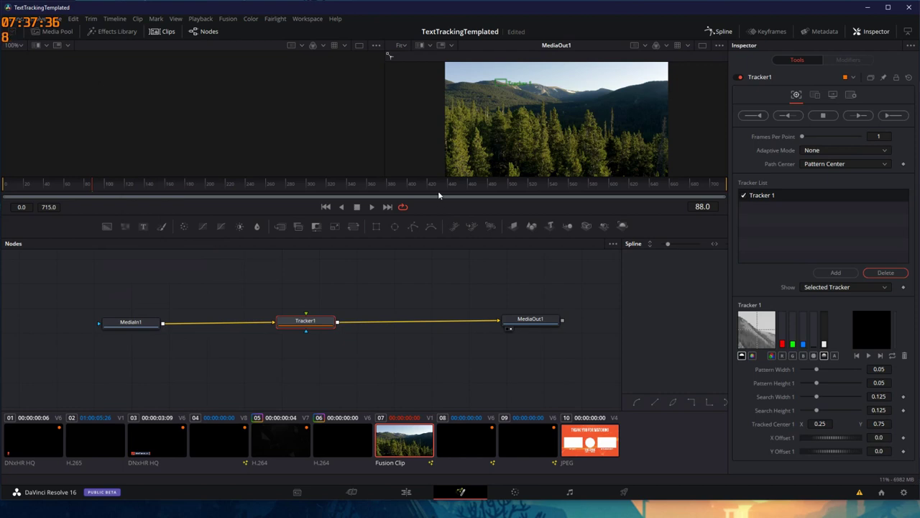
left_click_drag(443, 213, 443, 280)
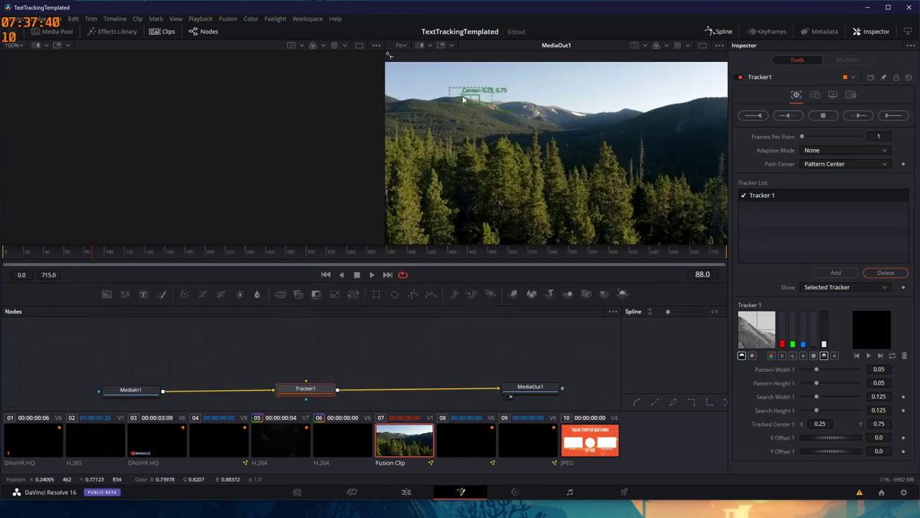
mouse_move(469, 101)
left_mouse_down()
mouse_move(546, 161)
mouse_move(544, 147)
mouse_move(558, 156)
mouse_move(553, 140)
left_mouse_up()
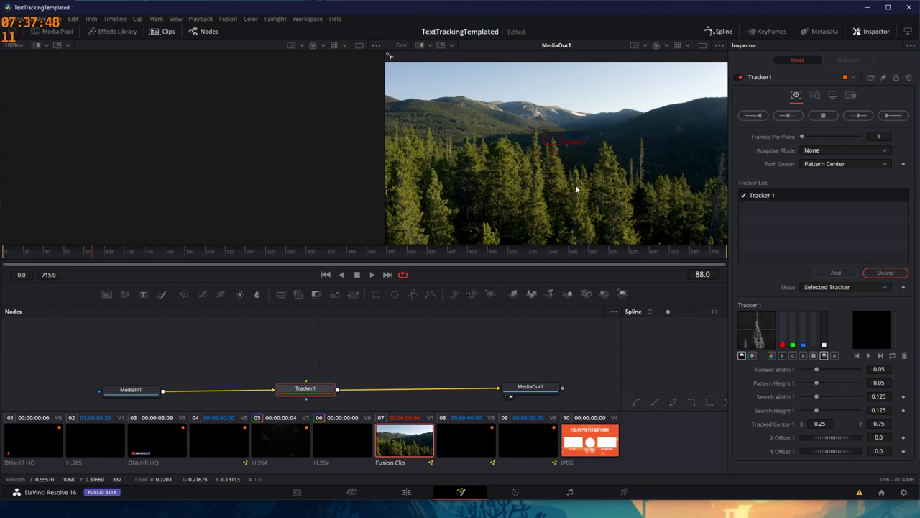
left_click(838, 273)
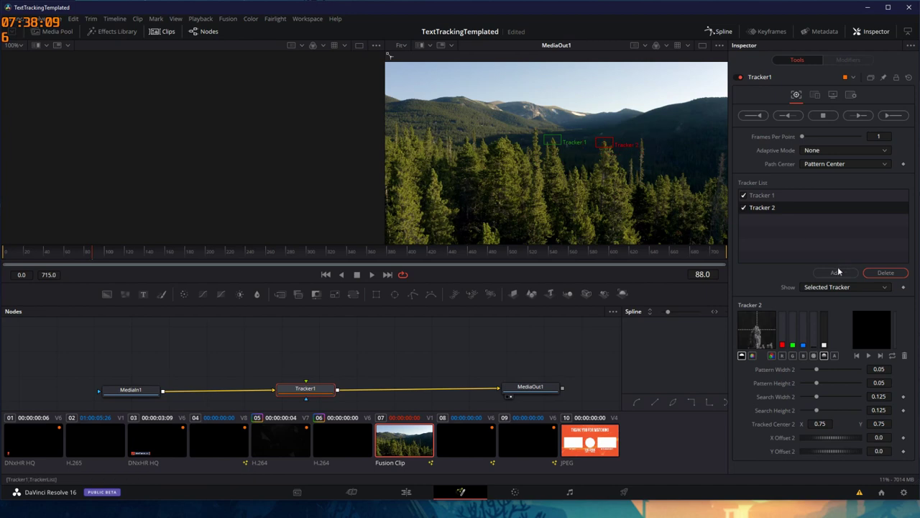
Add Tracker 3 and Tracker 4 and place their pattern boxes on the treeline
left_click(837, 273)
left_click_drag(460, 194, 565, 167)
left_click(836, 273)
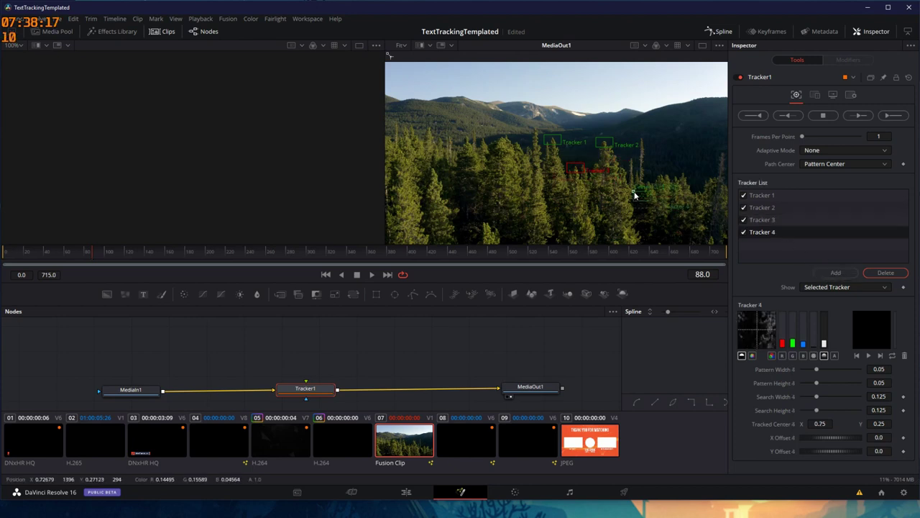
left_click_drag(660, 189, 509, 143)
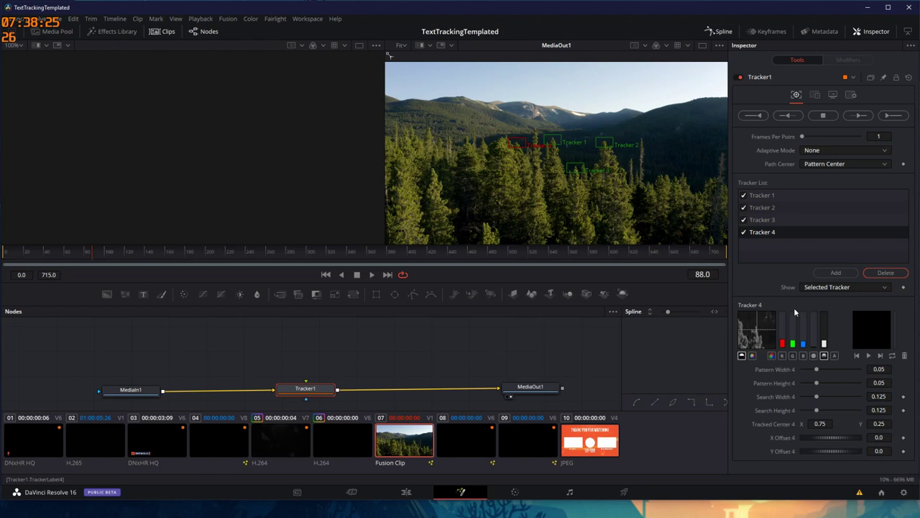
Switch Trackers 4, 3, 2 and 1 each to track on the red channel
left_click(784, 356)
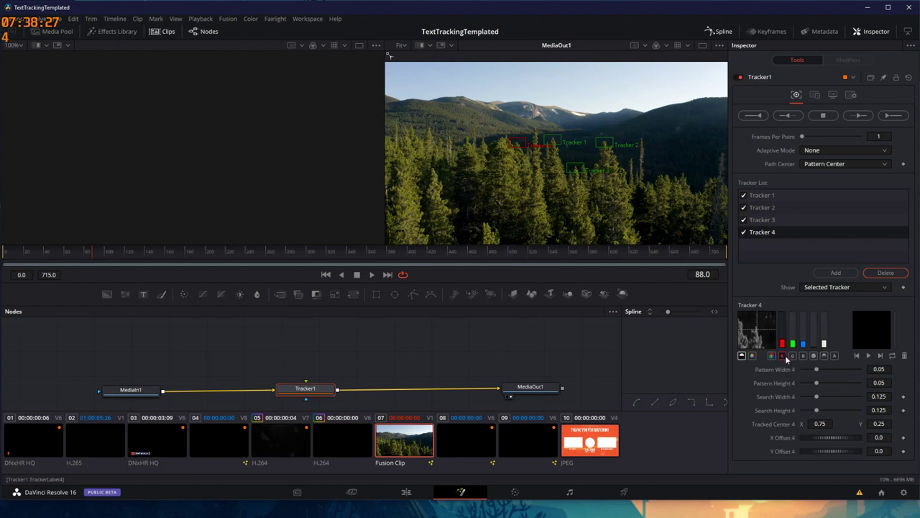
left_click(792, 356)
left_click(803, 356)
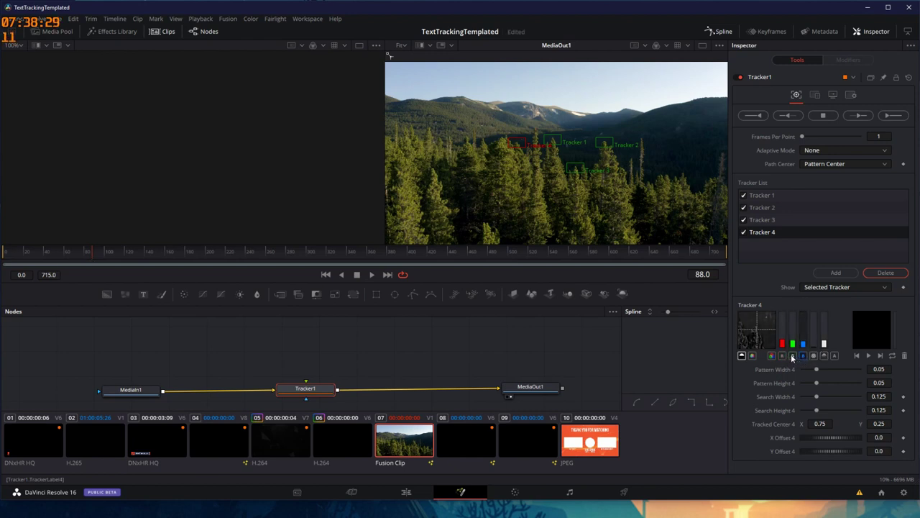
left_click(784, 356)
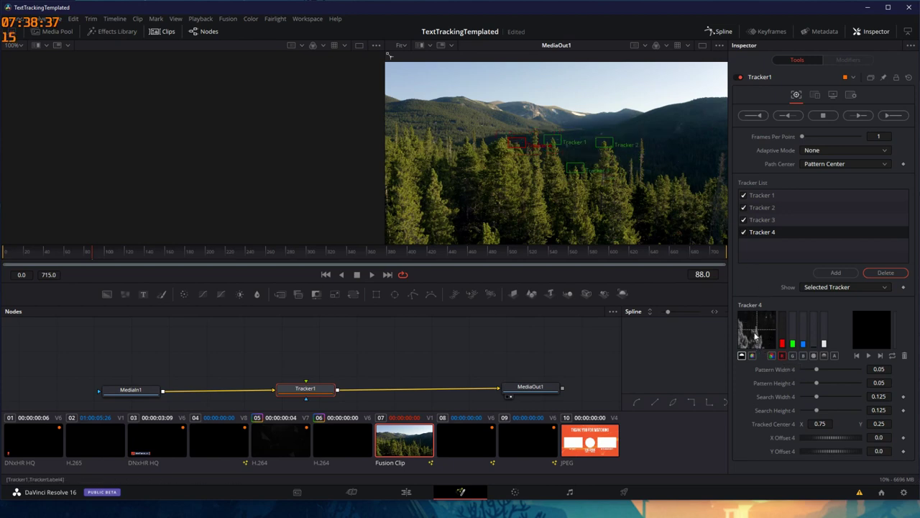
left_click(765, 220)
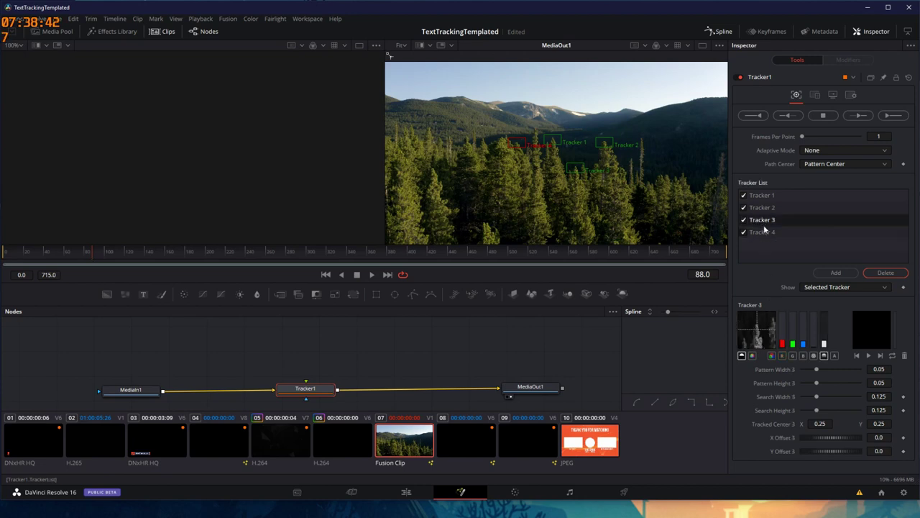
left_click(783, 355)
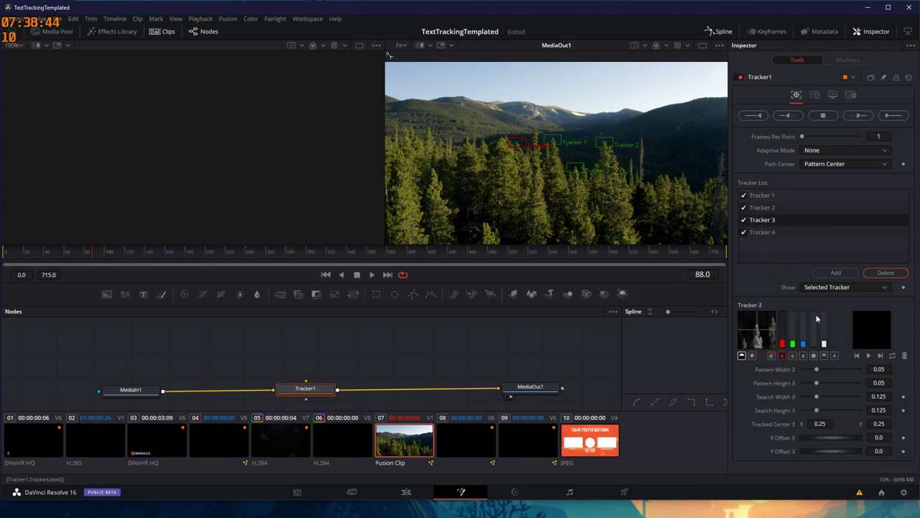
left_click(764, 208)
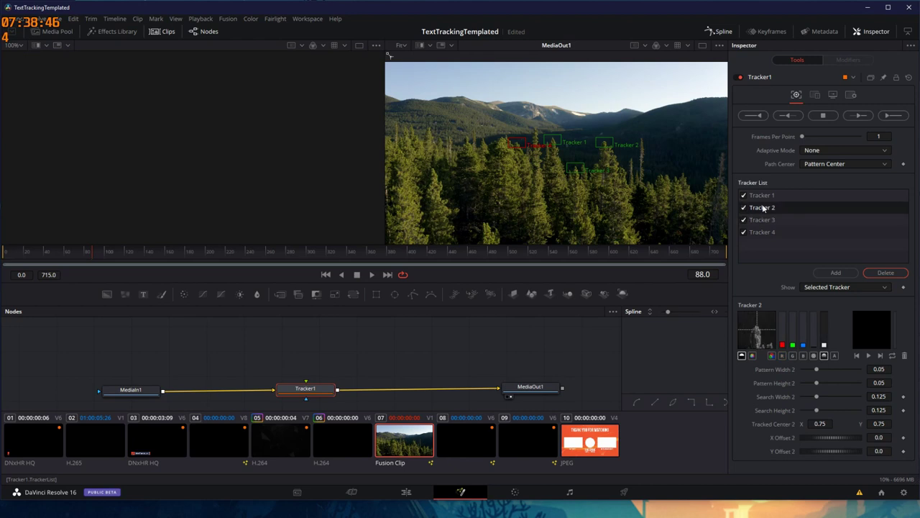
left_click(783, 355)
left_click(757, 195)
left_click(782, 355)
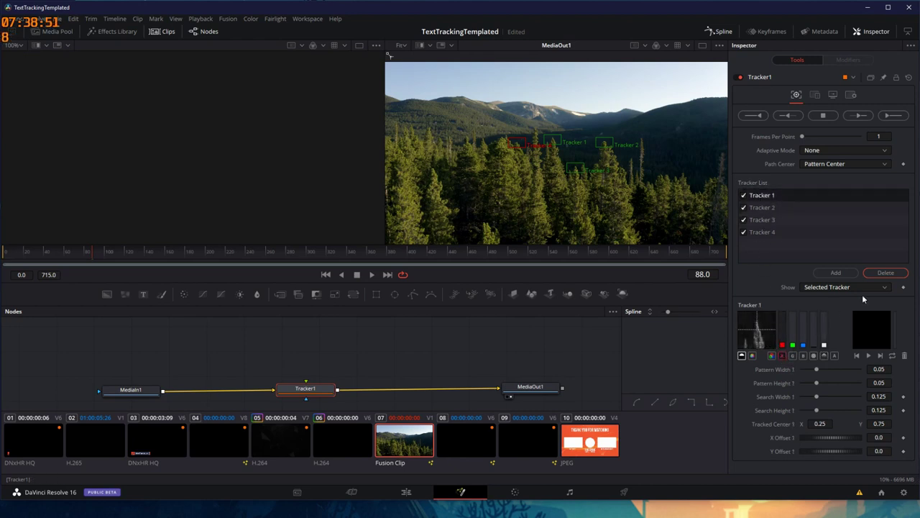
Set Tracker1's Adaptive Mode to Best match and Match Tolerance to 0.0157
left_click(824, 153)
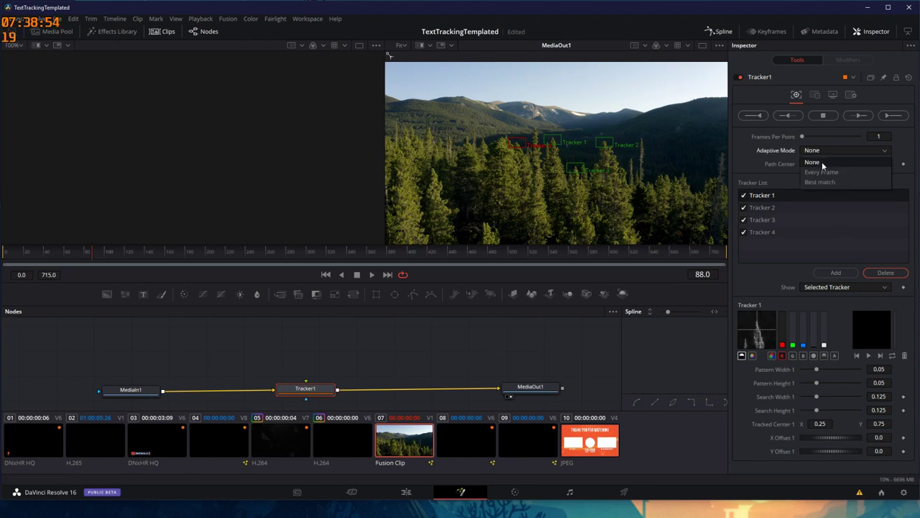
left_click(820, 173)
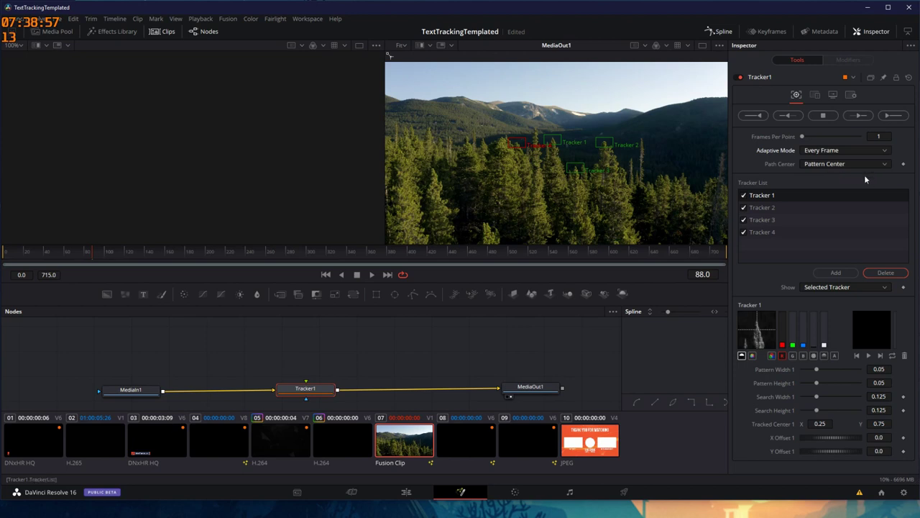
left_click(834, 151)
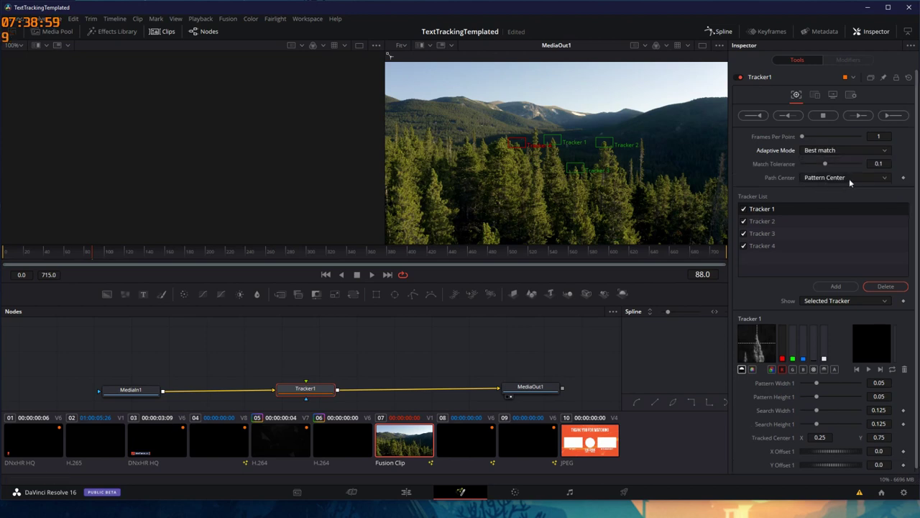
left_click_drag(826, 164, 803, 165)
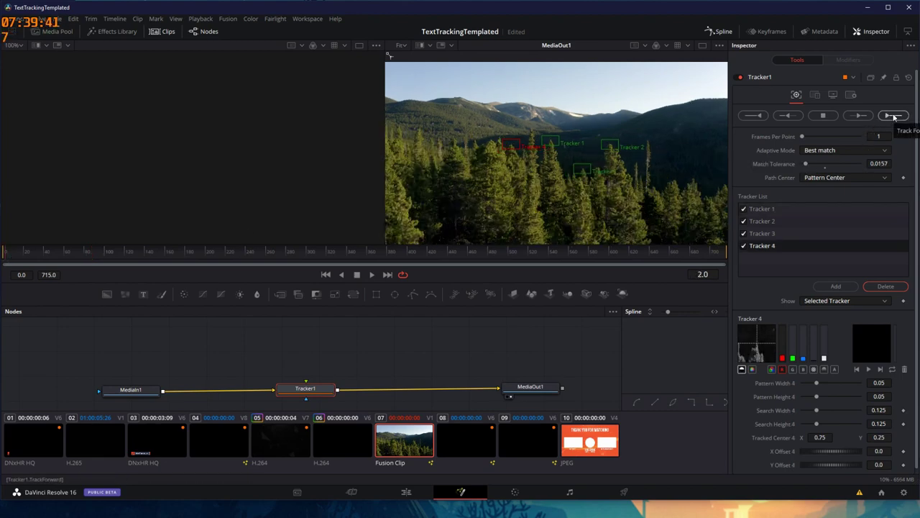
Track the four points forward across frames 0 to 715, dismiss the completion message, and save
left_click(893, 117)
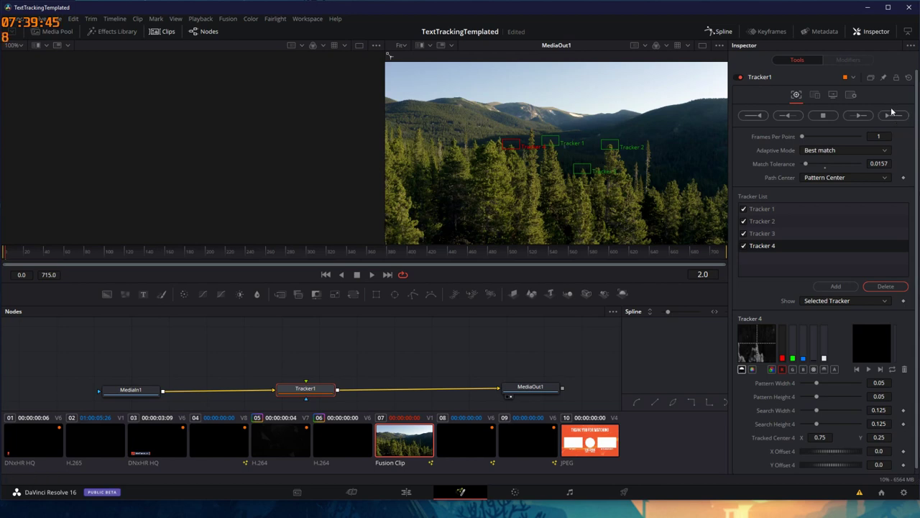
left_click(893, 117)
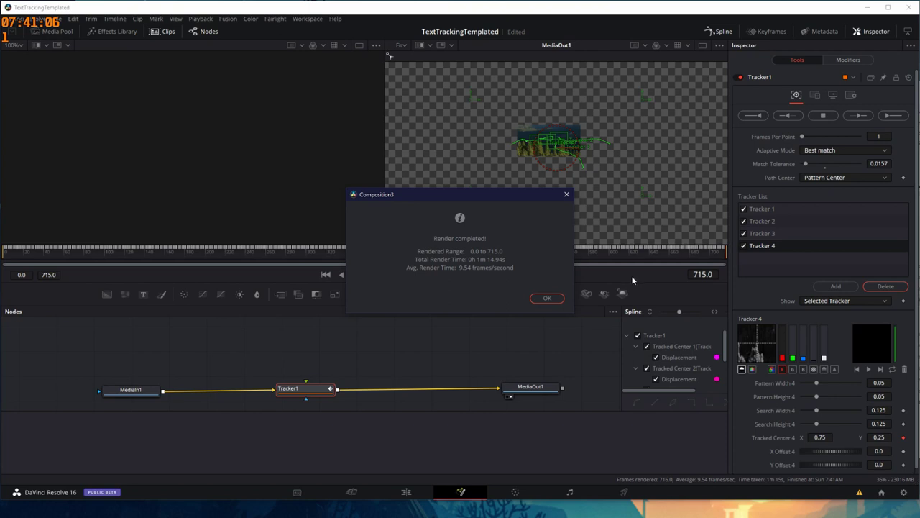
left_click(547, 299)
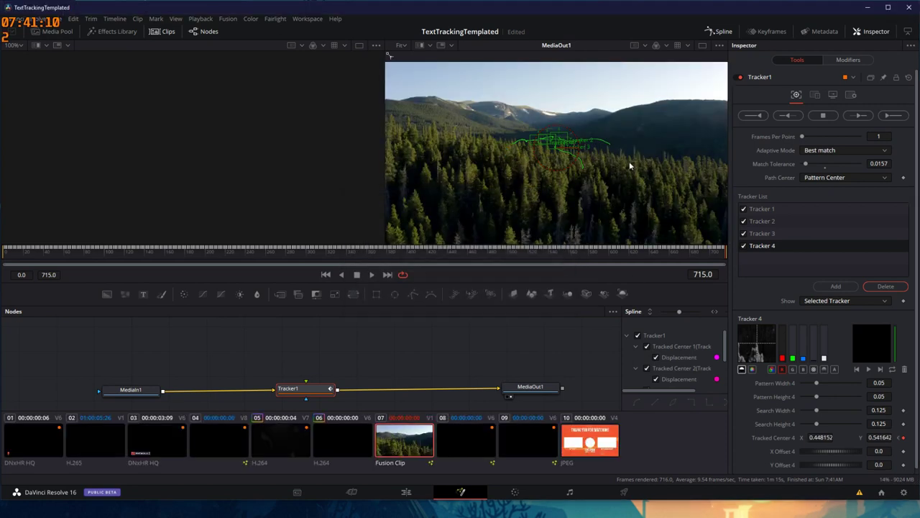
key("ctrl+s")
Add a Text+ node through the tool search and place Text1 above Tracker1
left_click(105, 343)
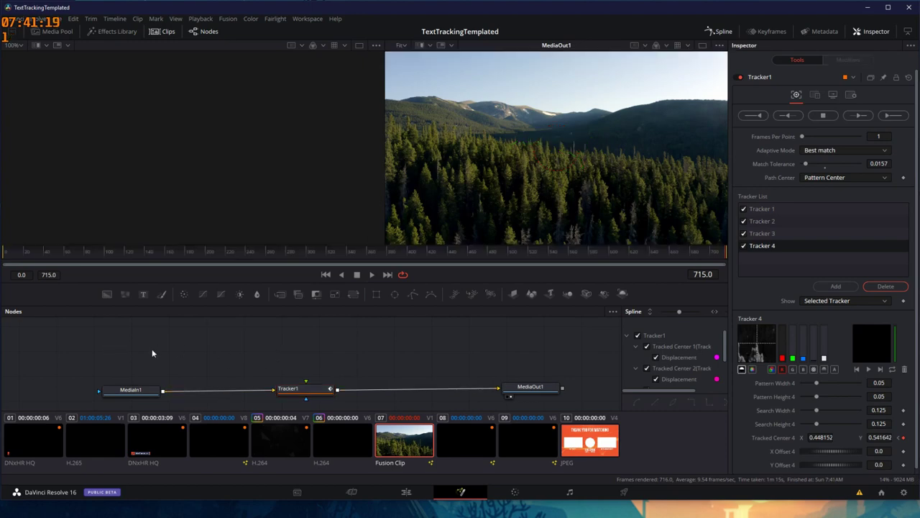
key("shift+space")
type("track")
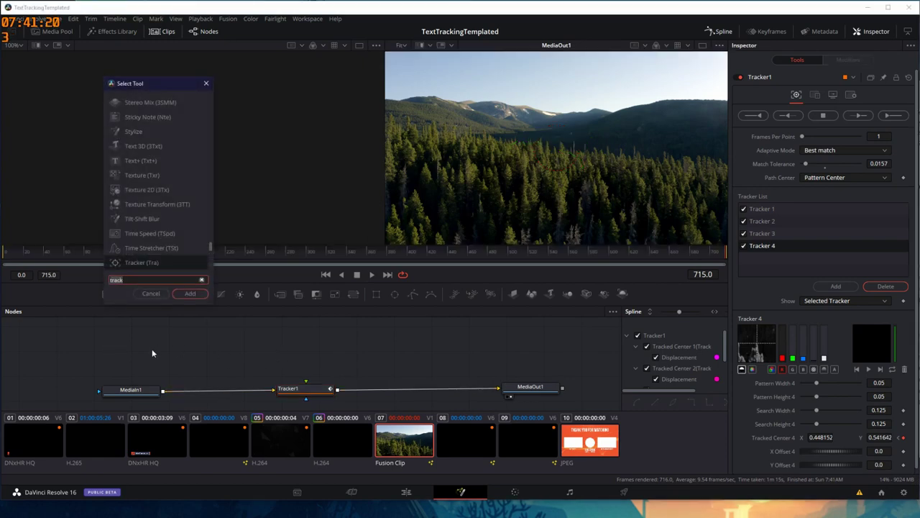
key("BackSpace")
key("BackSpace")
key("BackSpace")
key("BackSpace")
type("extt")
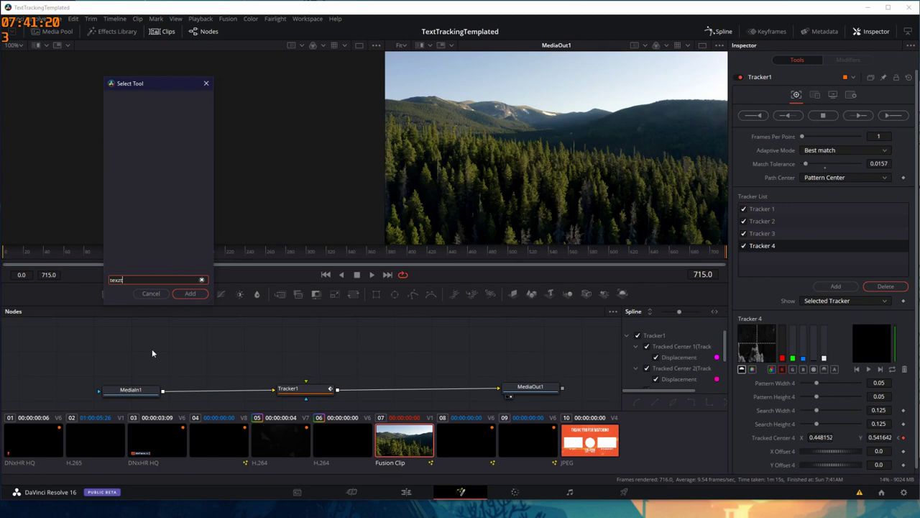
key("Down")
key("Down")
key("Up")
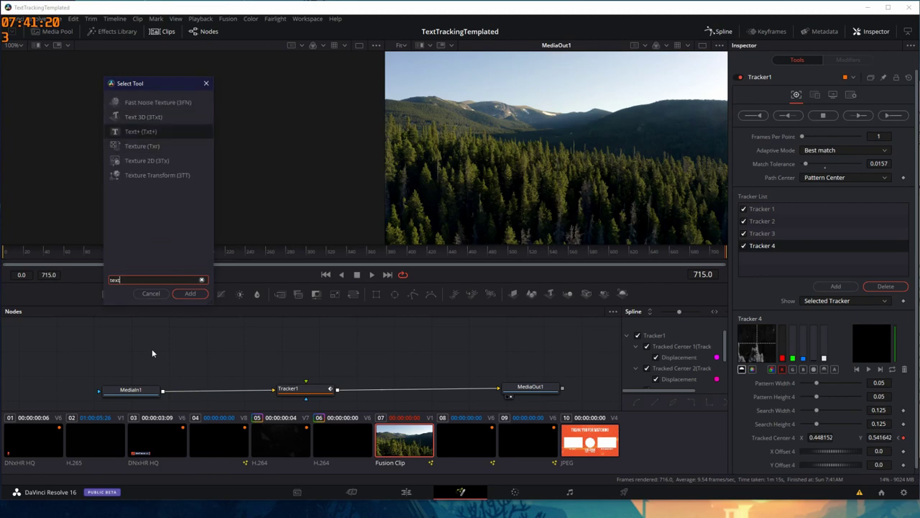
key("Return")
left_click_drag(107, 343, 305, 381)
left_click_drag(278, 346, 265, 349)
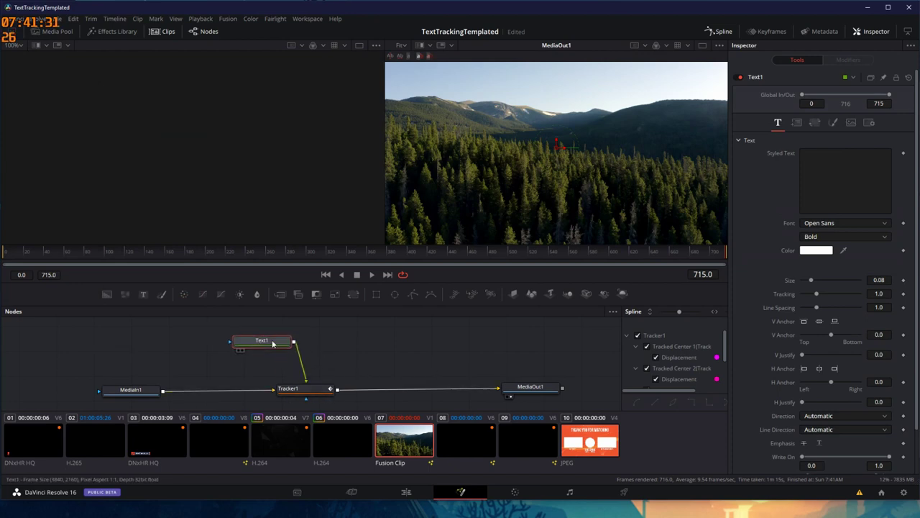
Enter 'St Marys, Colorado' as Text1's styled text
left_click(807, 178)
type("St")
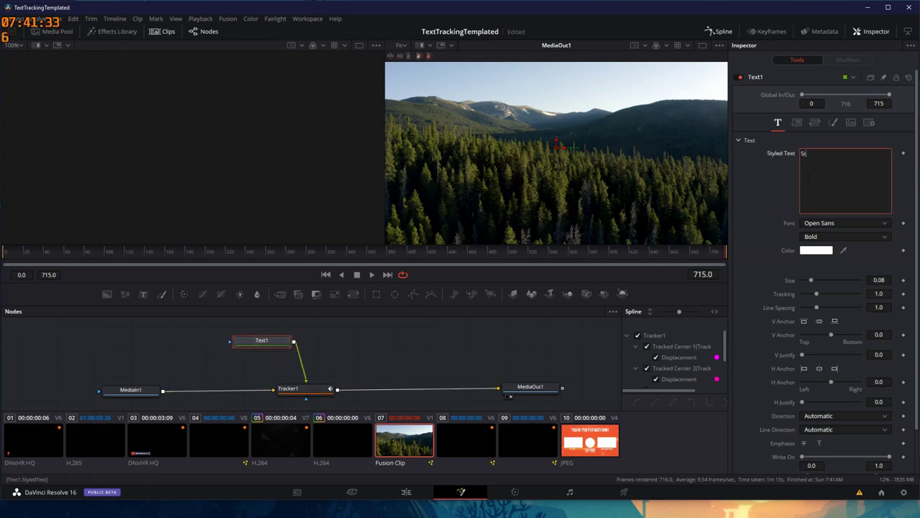
type(" Marys, Colorado")
left_click(376, 312)
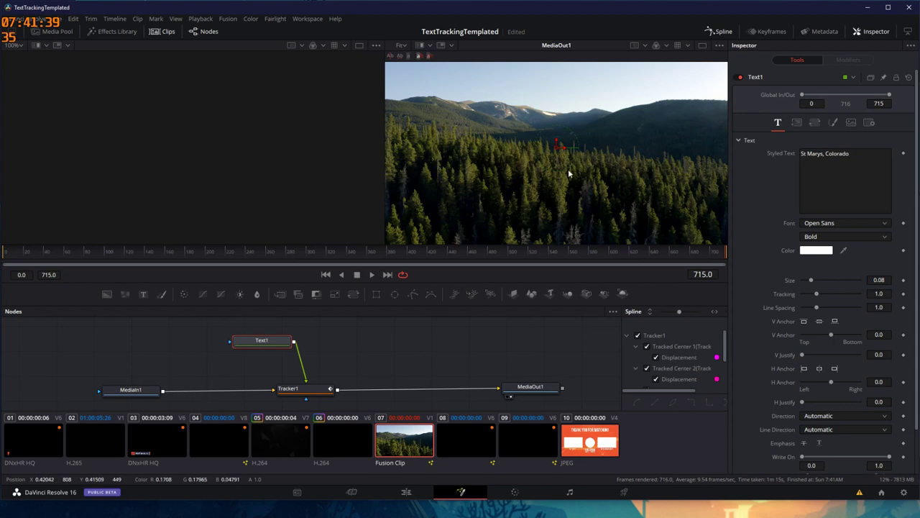
scroll(307, 395, "down", 1)
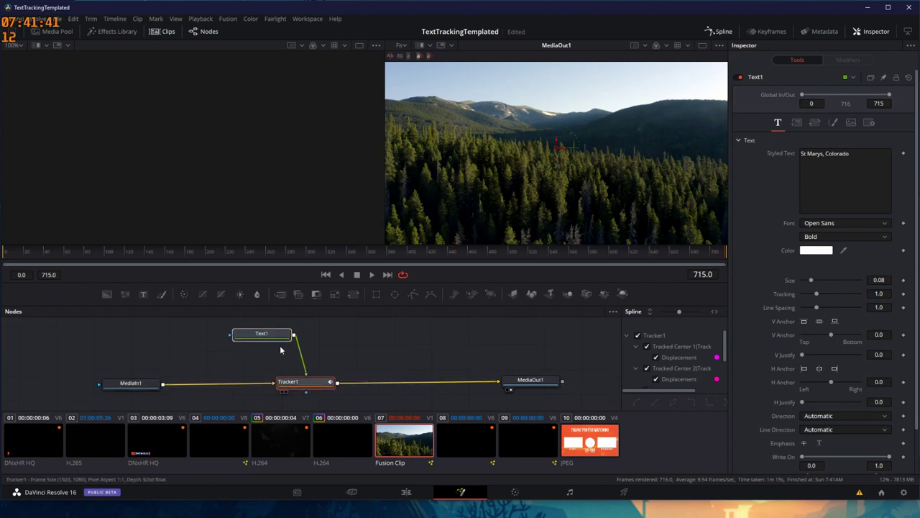
left_click(308, 388)
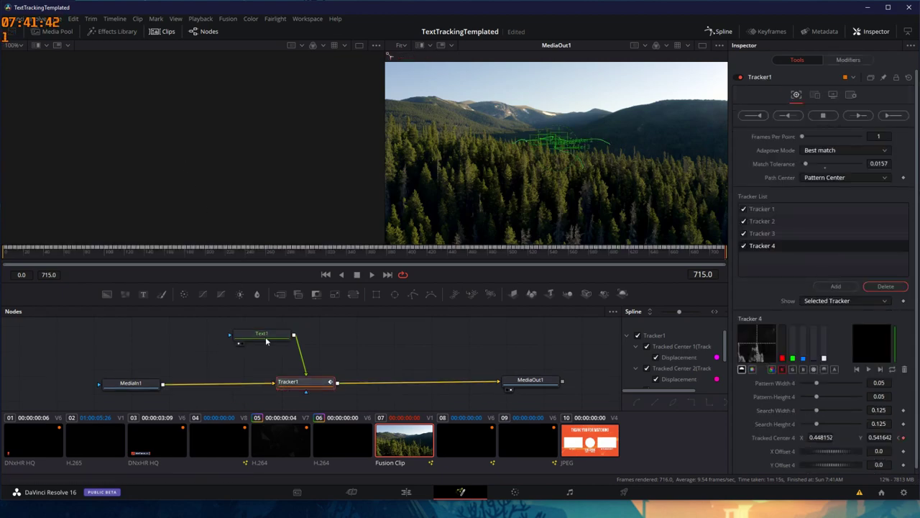
Show Text1 in the left viewer and set Tracker1's Operation to Match Move
left_click_drag(267, 342, 174, 209)
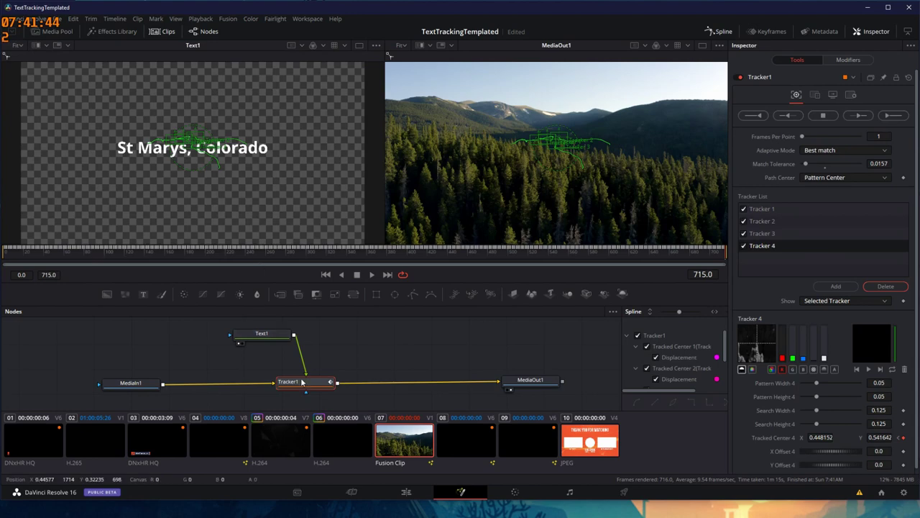
left_click_drag(309, 386, 348, 376)
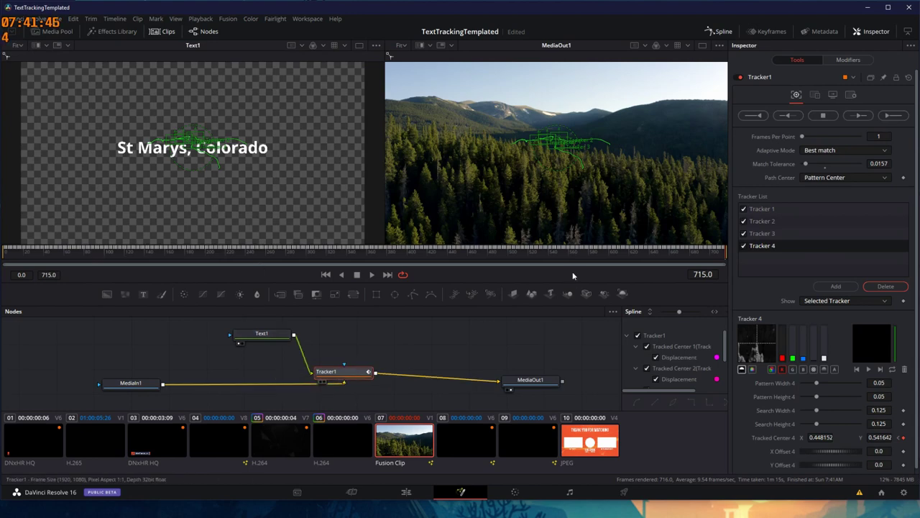
left_click(815, 95)
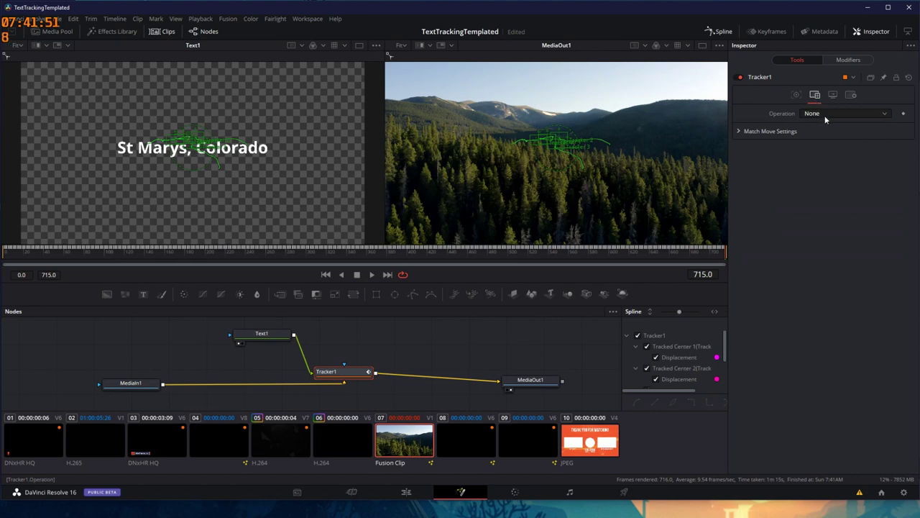
left_click(819, 115)
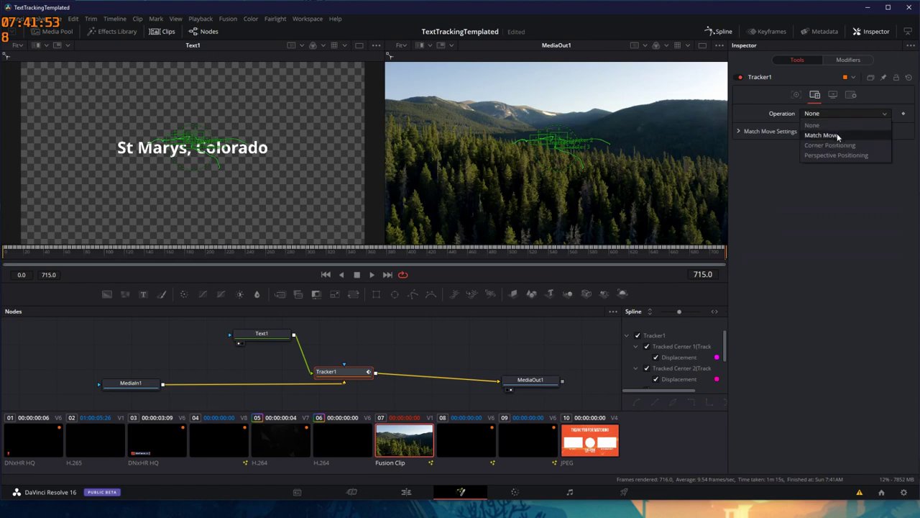
left_click(837, 134)
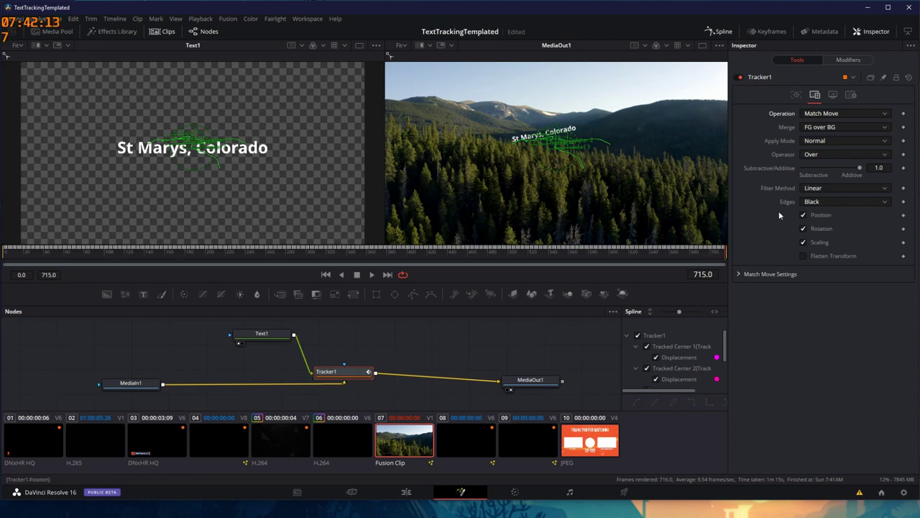
Keep Tracker1's Apply Mode at Normal and Operator at Over, then shift Text1 left
left_click(825, 141)
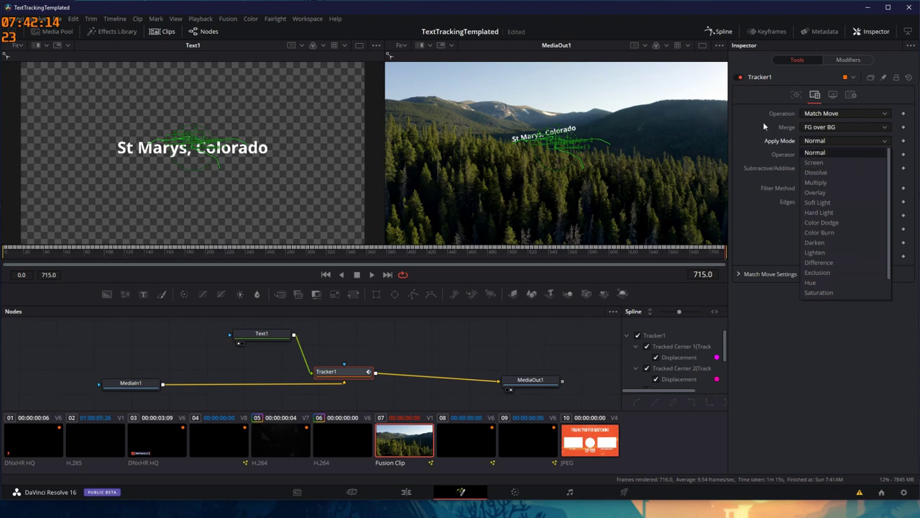
left_click(762, 121)
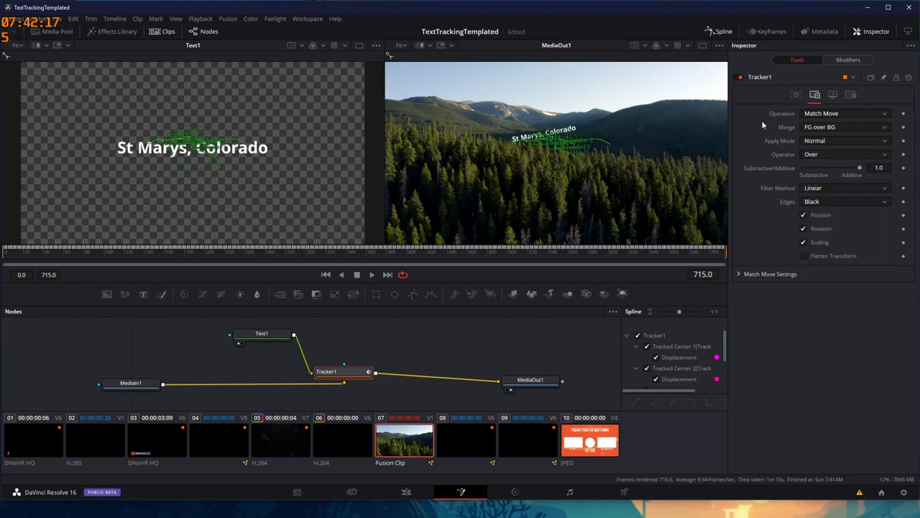
left_click(816, 155)
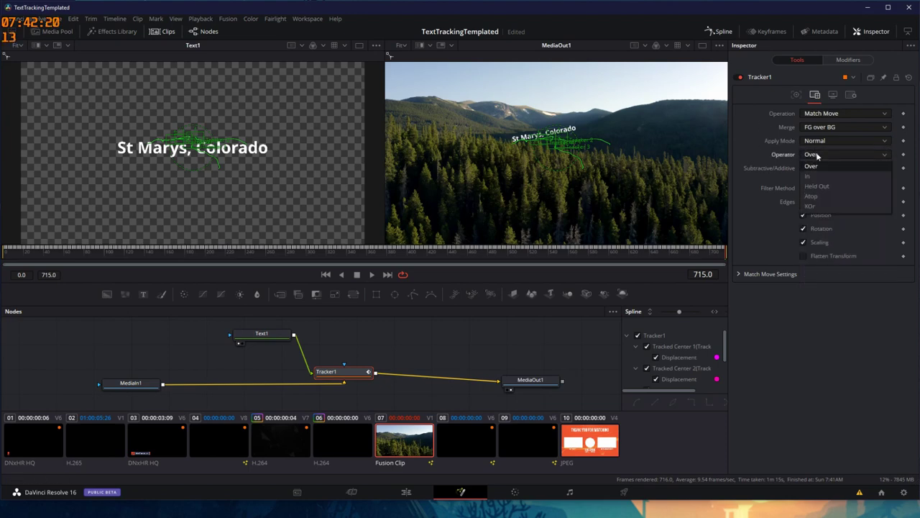
left_click(747, 136)
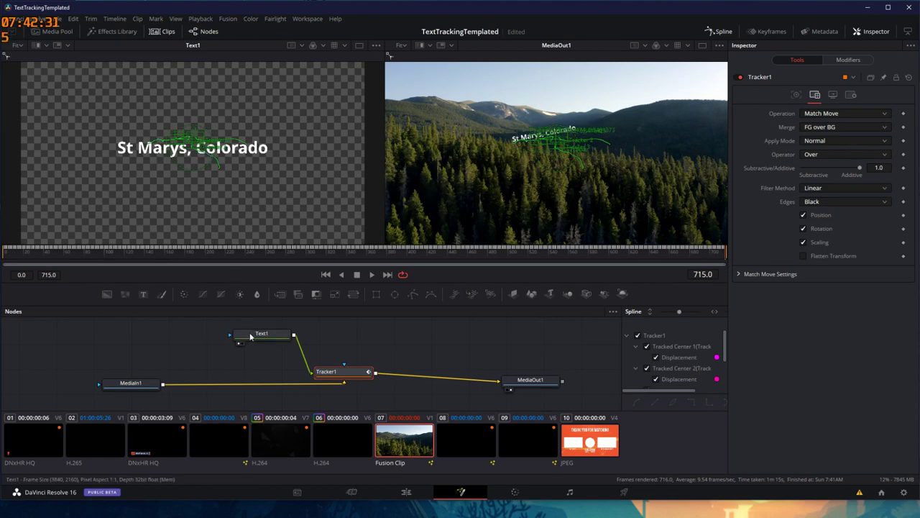
left_click_drag(253, 335, 151, 339)
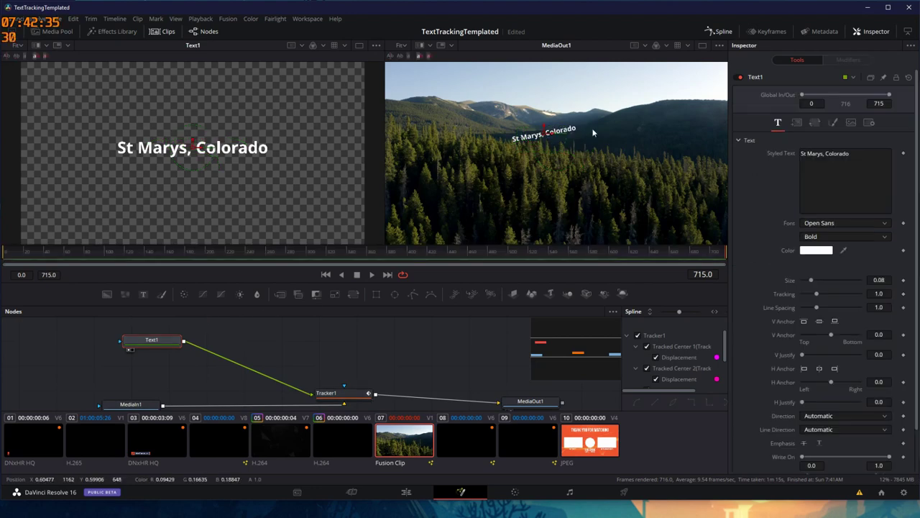
Disable Rotation in Tracker1's Operation settings so the label follows only position and scale
left_click(343, 388)
scroll(343, 388, "down", 1)
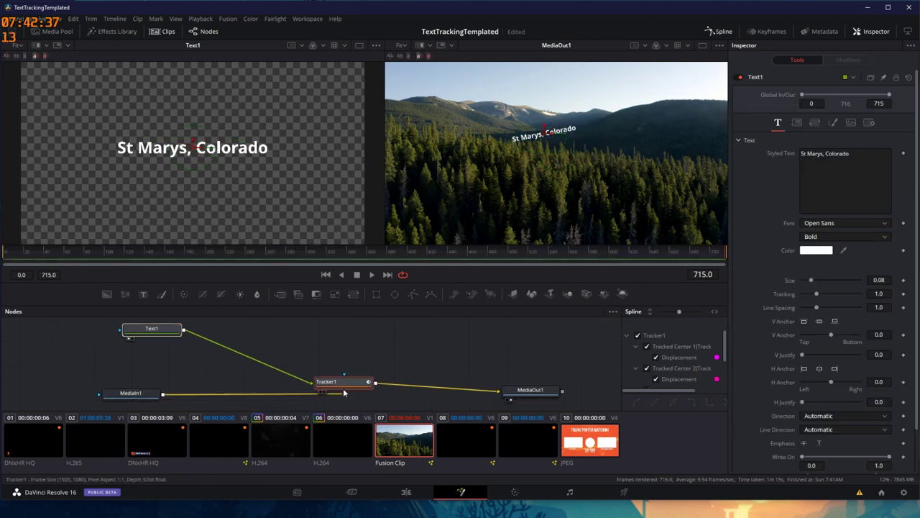
left_click(330, 386)
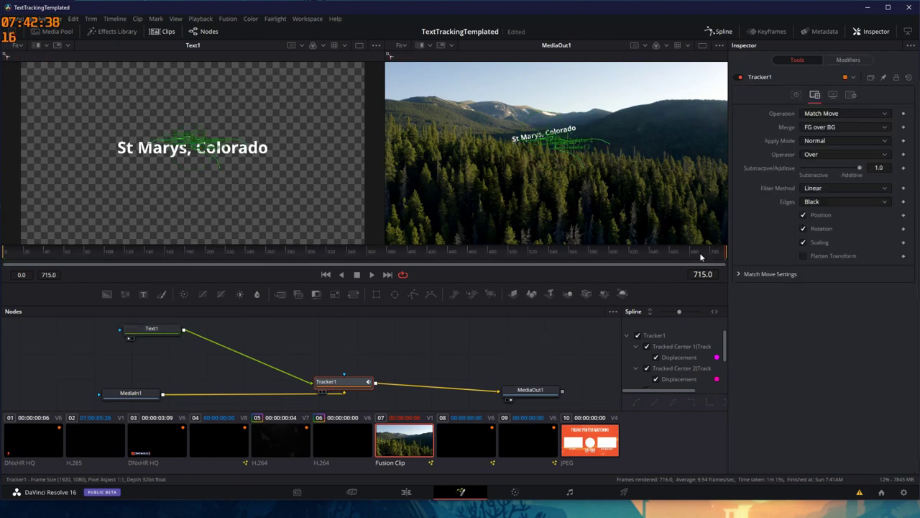
left_click(803, 229)
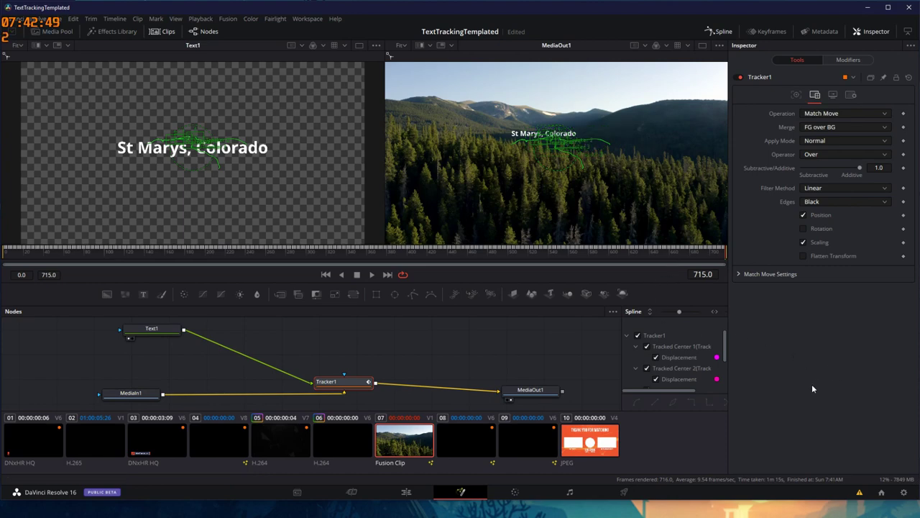
Reposition the Text1 node next to Tracker1 and play back the composite to preview the 'St Marys, Colorado' title
left_click_drag(147, 329, 310, 335)
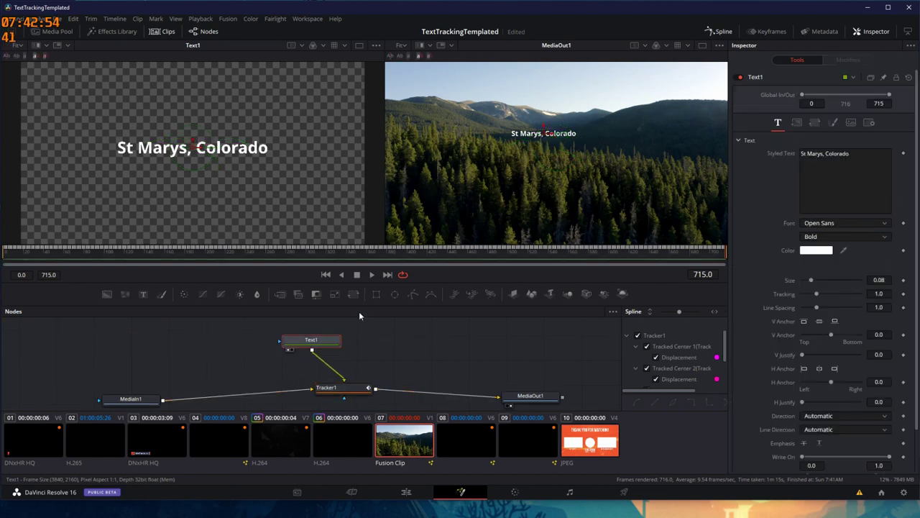
left_click(370, 275)
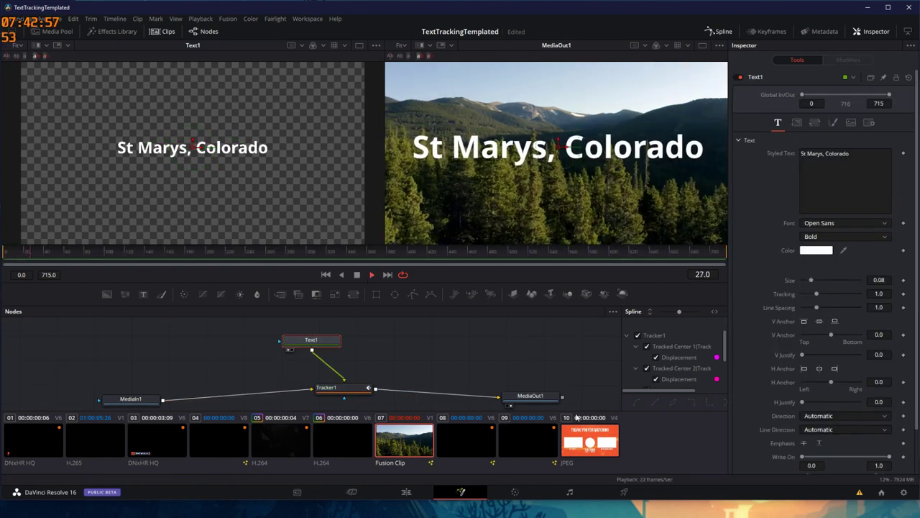